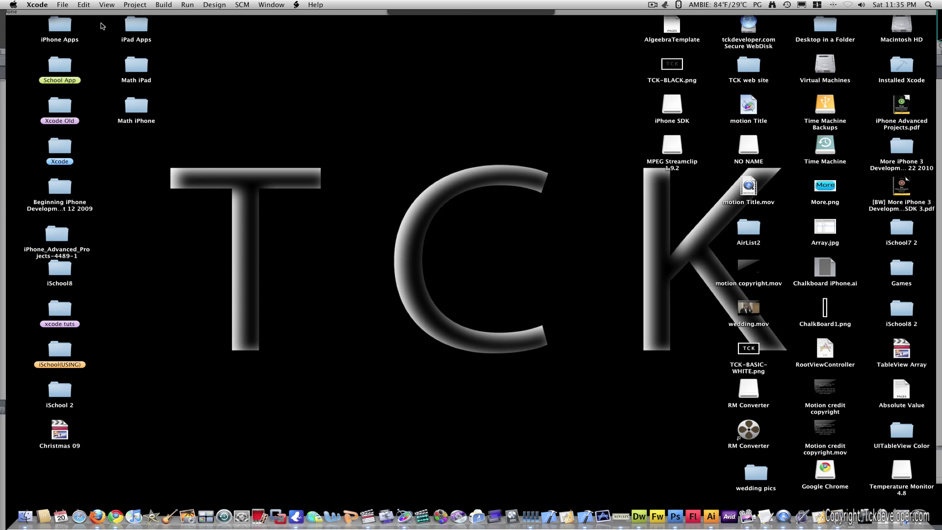
# Create a new View-based Application project named HelloWorld and save it on the Desktop.
pyautogui.click(62, 5)
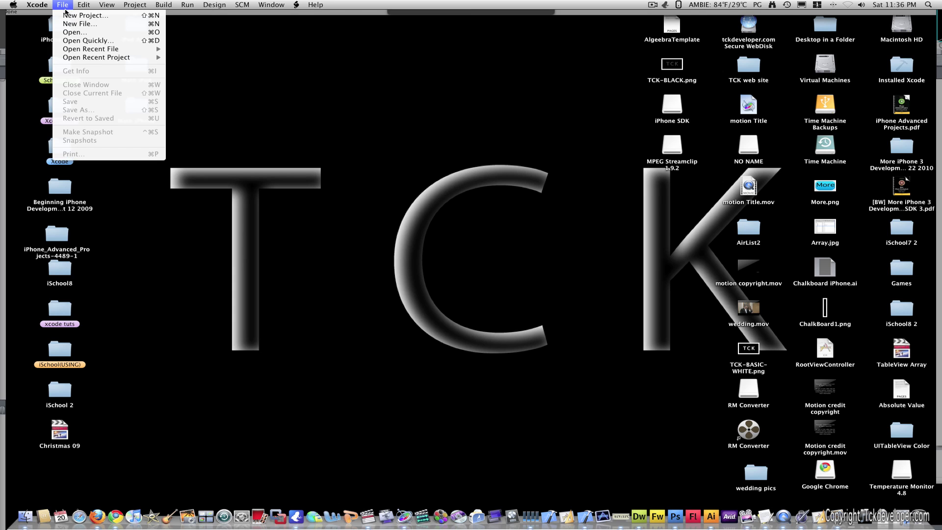
pyautogui.click(68, 19)
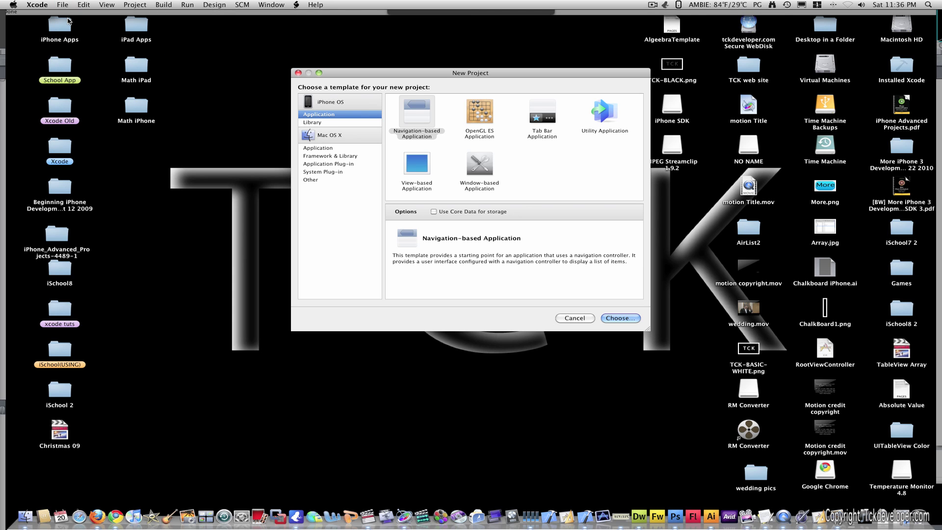
pyautogui.click(417, 169)
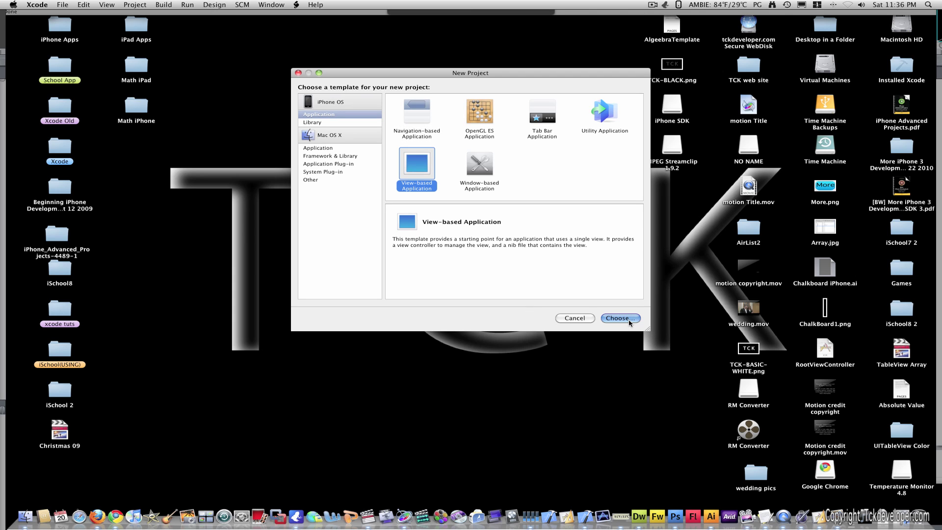
pyautogui.click(630, 322)
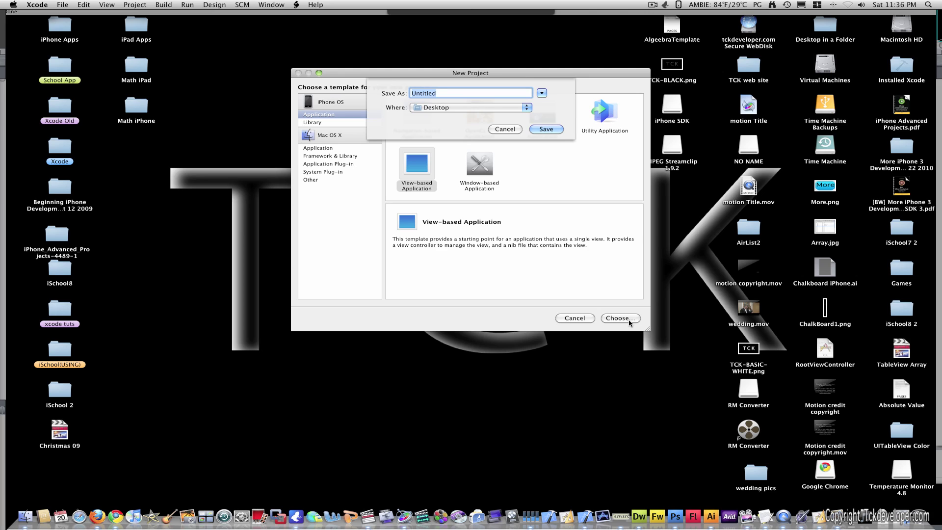
pyautogui.write('Hello')
pyautogui.write('Wor')
pyautogui.write('ld')
pyautogui.press('Return')
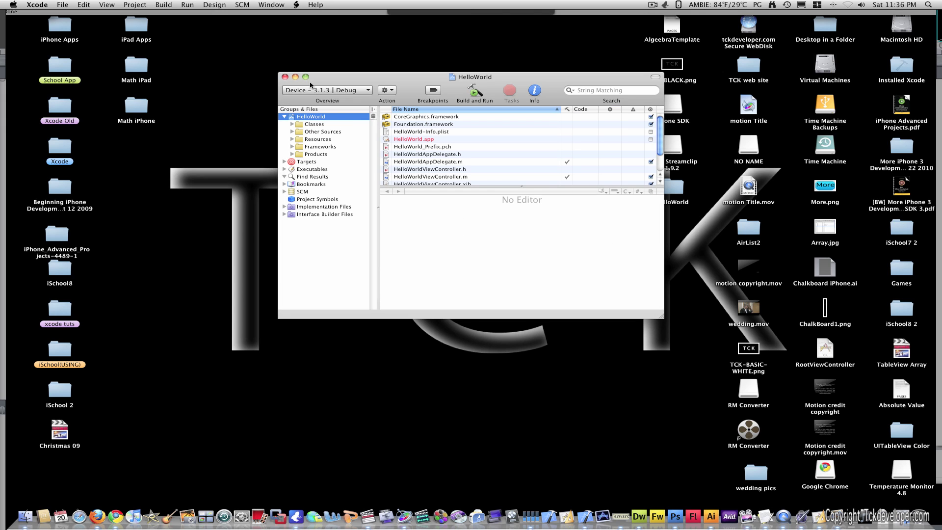
# Maximize the project window and set the active SDK to iPhone Simulator 3.1.3.
pyautogui.click(306, 77)
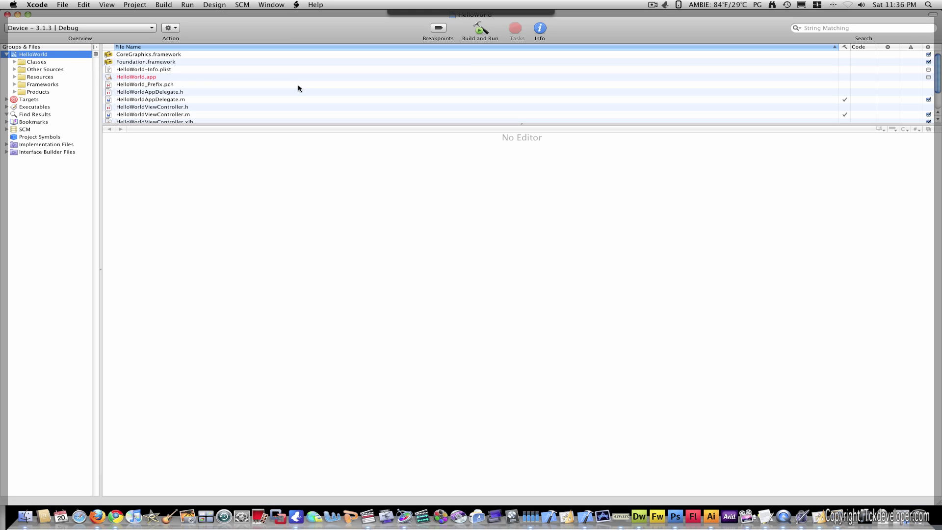
pyautogui.click(64, 28)
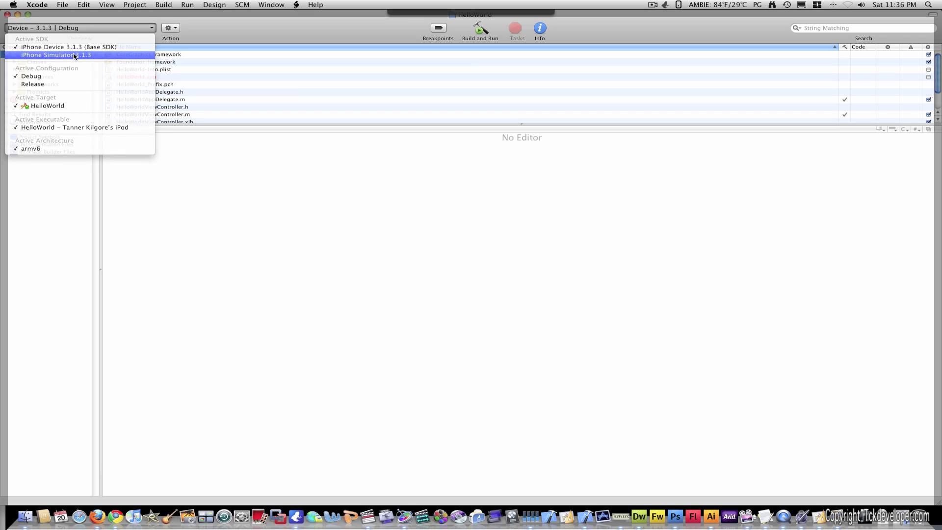
pyautogui.click(75, 55)
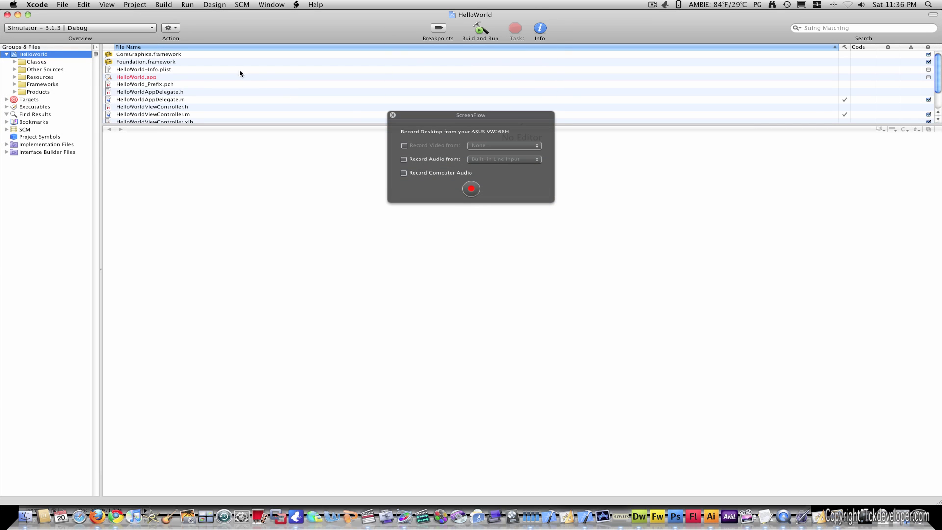
pyautogui.click(392, 116)
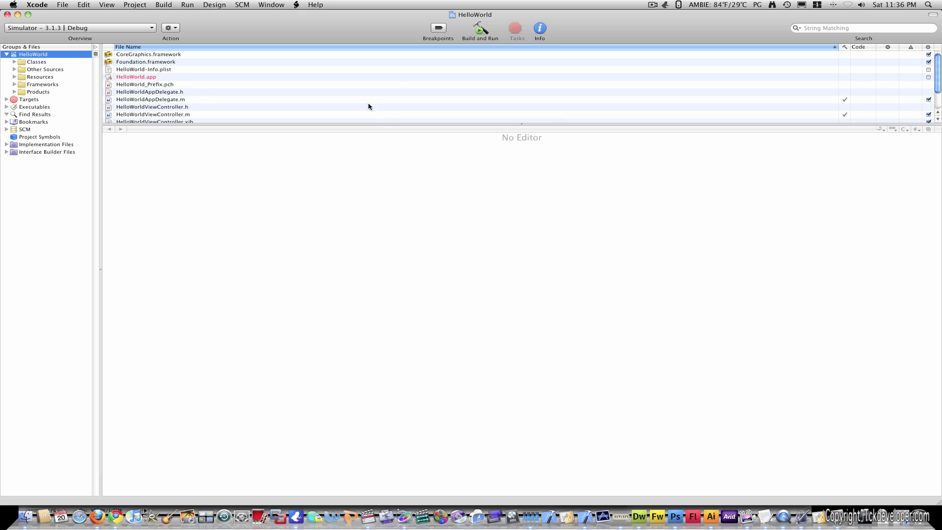
# Expand the Classes and Resources groups and open HelloWorldViewController.h.
pyautogui.click(13, 62)
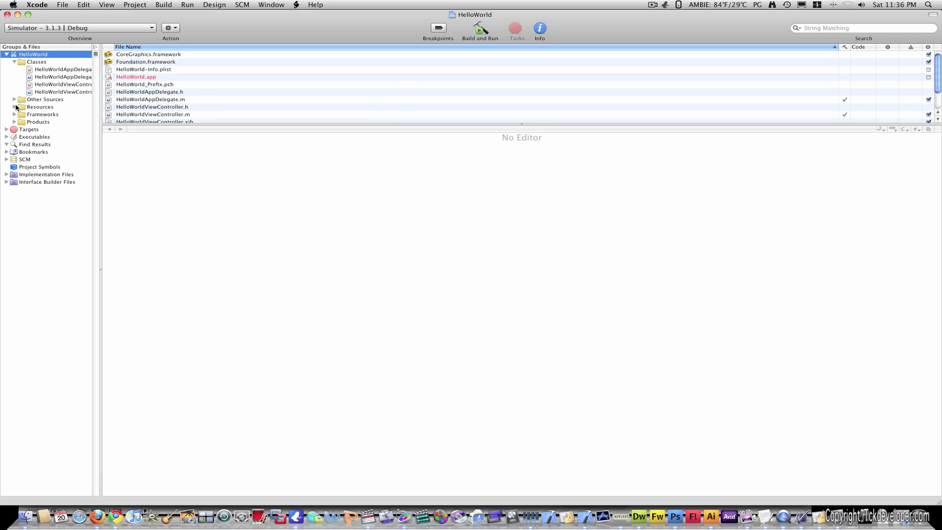
pyautogui.click(15, 106)
pyautogui.click(53, 85)
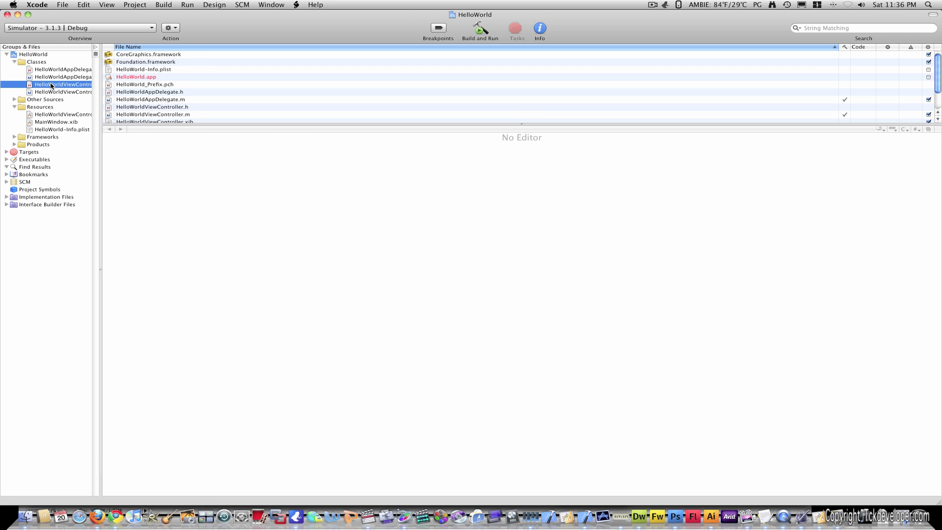
pyautogui.click(336, 193)
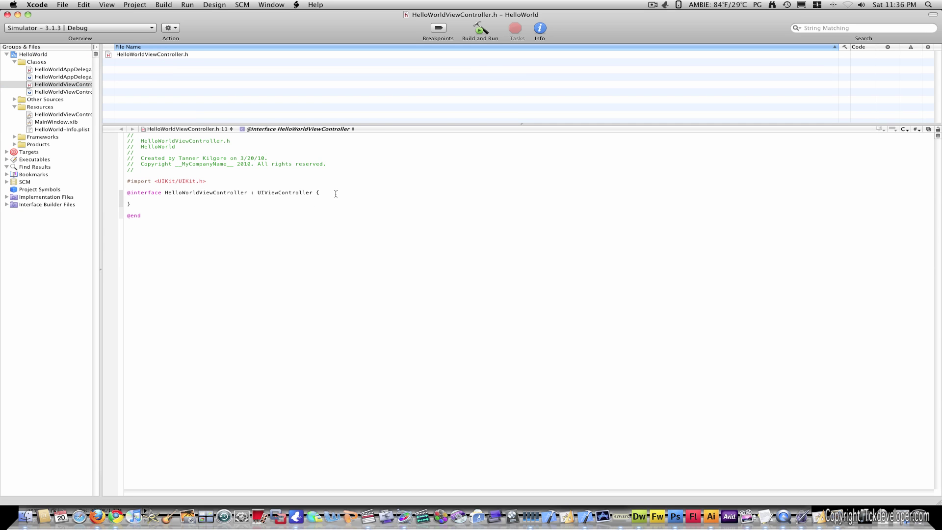
pyautogui.press('Return')
pyautogui.press('Return')
pyautogui.write('bo')
pyautogui.press('Tab')
pyautogui.write('l')
pyautogui.press('Tab')
pyautogui.write('hello')
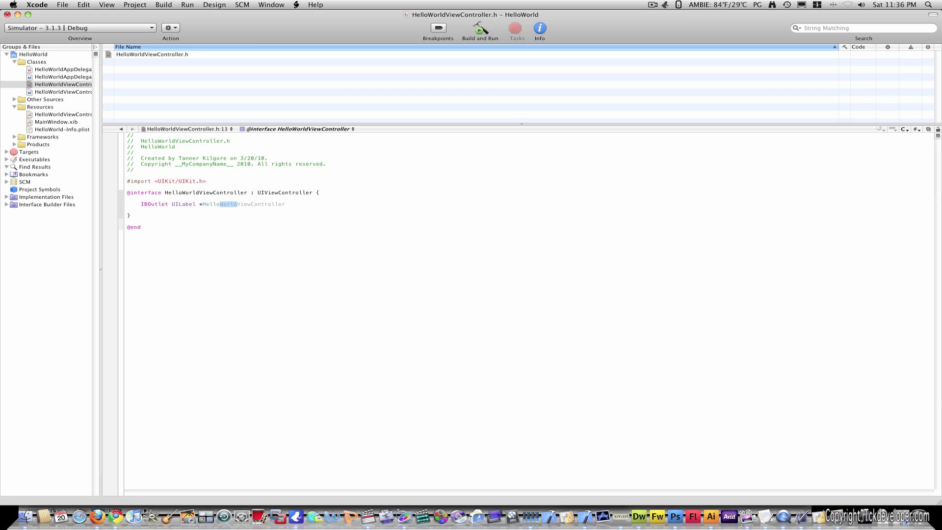
pyautogui.write(';')
pyautogui.click(77, 91)
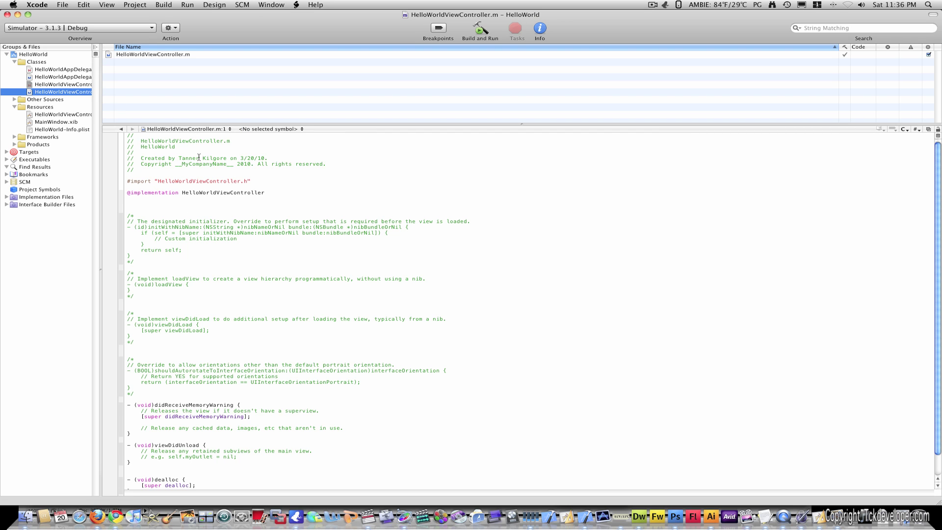
# Uncomment the viewDidLoad method in HelloWorldViewController.m.
pyautogui.click(156, 313)
pyautogui.press('BackSpace')
pyautogui.press('BackSpace')
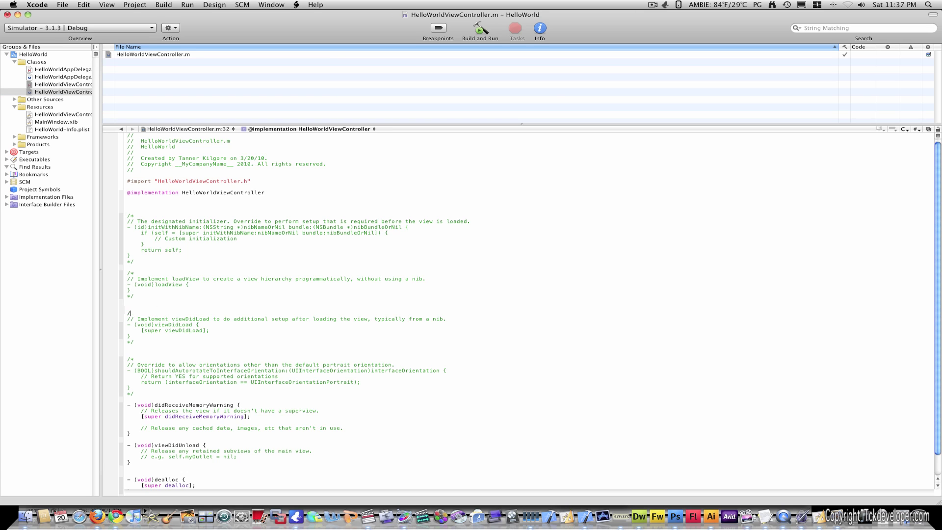
pyautogui.click(140, 342)
pyautogui.press('Up')
# Add hello.text = @"Hello World"; to viewDidLoad, then save all and build.
pyautogui.press('Return')
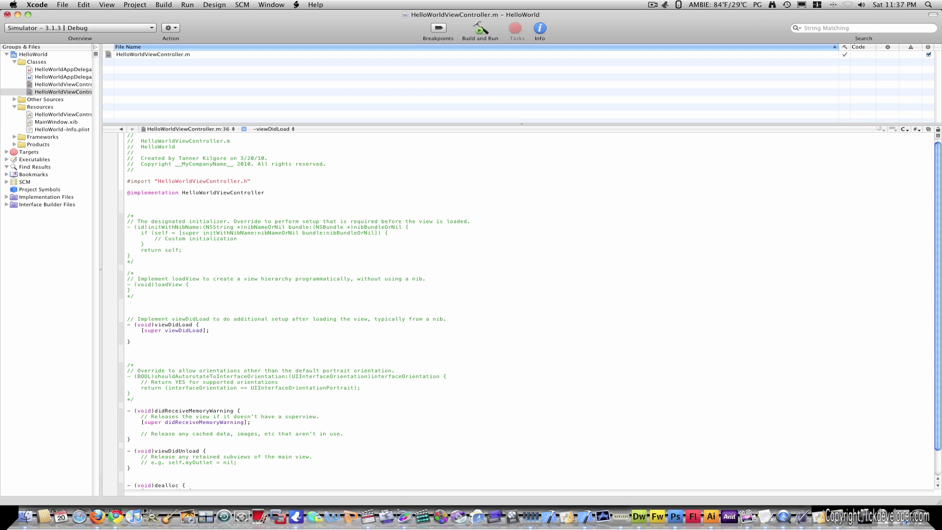
pyautogui.write('se')
pyautogui.write('l')
pyautogui.press('BackSpace')
pyautogui.press('BackSpace')
pyautogui.write('Hell.')
pyautogui.write('xt')
pyautogui.write('@')
pyautogui.write('"')
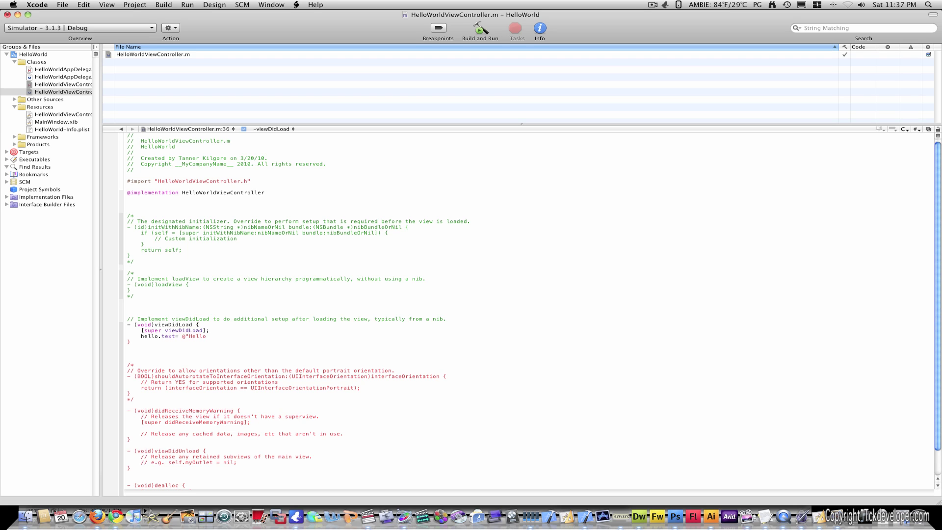
pyautogui.write('Wor')
pyautogui.write('ld";')
pyautogui.press('super+Return')
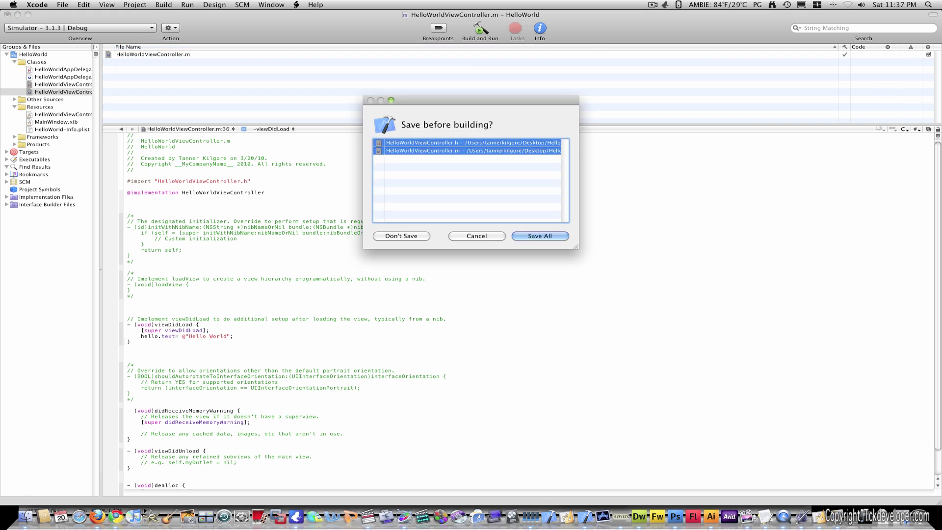
pyautogui.press('Return')
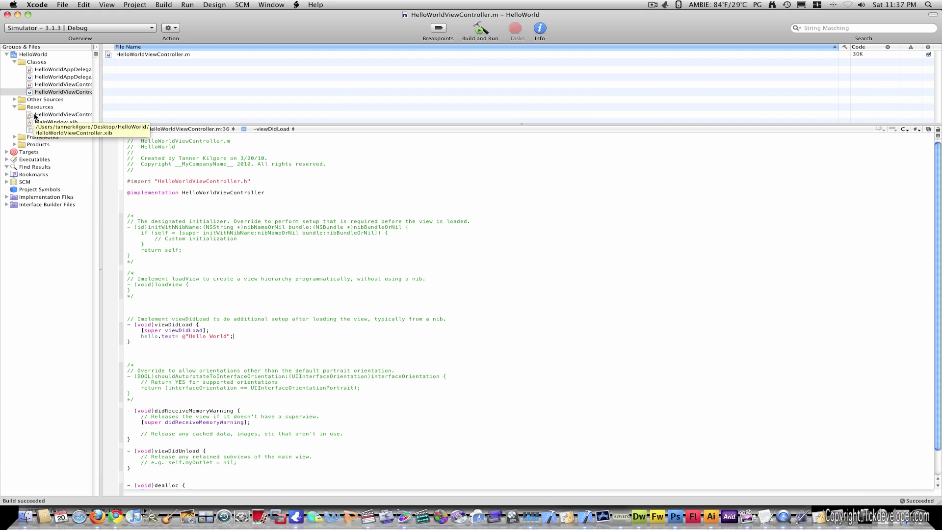
# Open HelloWorldViewController.xib in Interface Builder and drop a View into the main view.
pyautogui.doubleClick(35, 116)
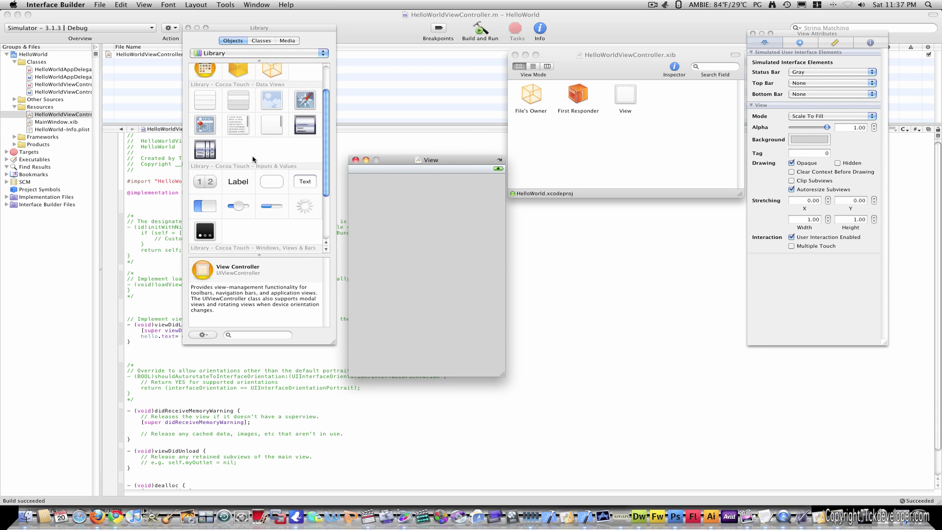
pyautogui.scroll(-3, 252, 160)
pyautogui.scroll(-2, 252, 161)
pyautogui.click(237, 197)
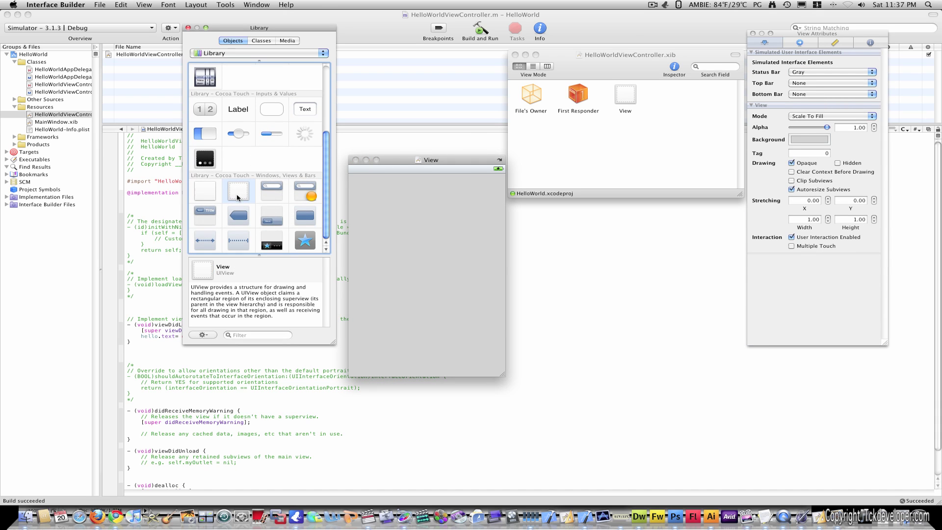
pyautogui.moveTo(272, 199); pyautogui.dragTo(388, 282)
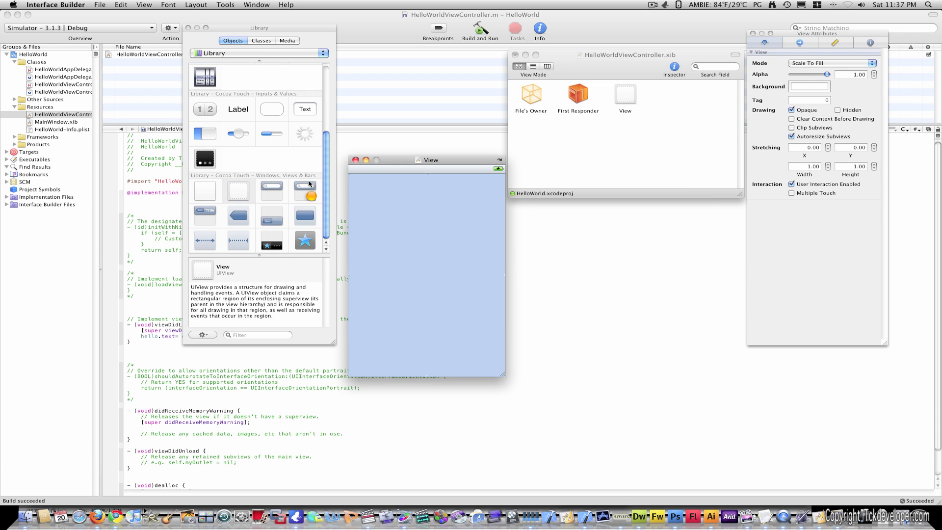
# Drag a Label into the upper part of the view and widen it.
pyautogui.click(238, 105)
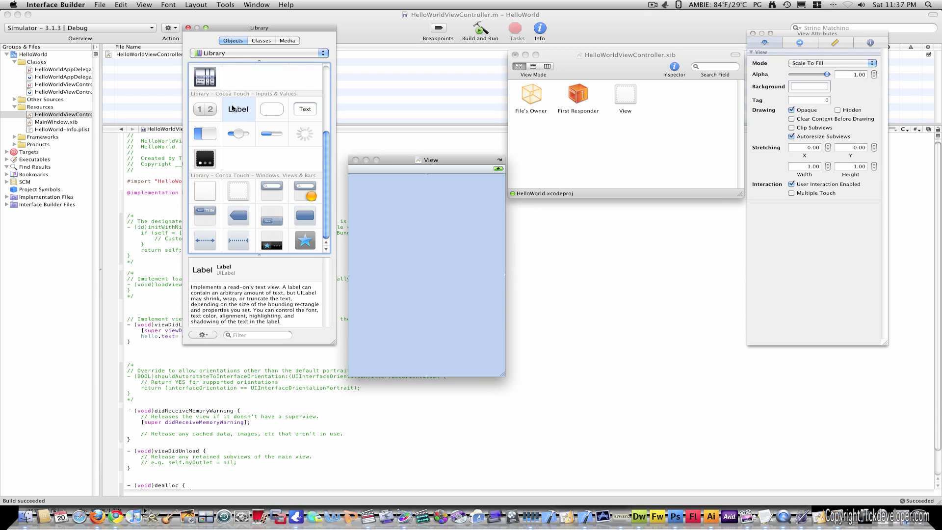
pyautogui.moveTo(233, 108); pyautogui.dragTo(403, 231)
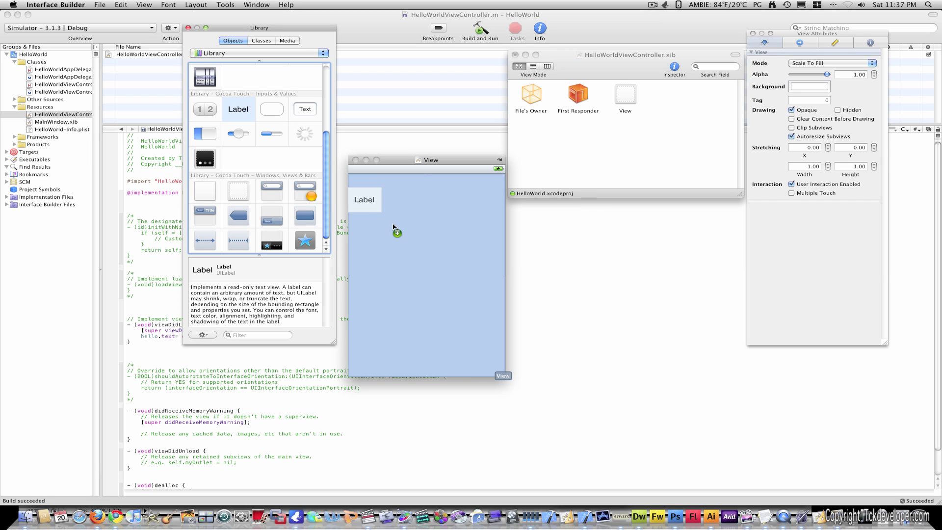
pyautogui.moveTo(403, 231); pyautogui.dragTo(450, 231)
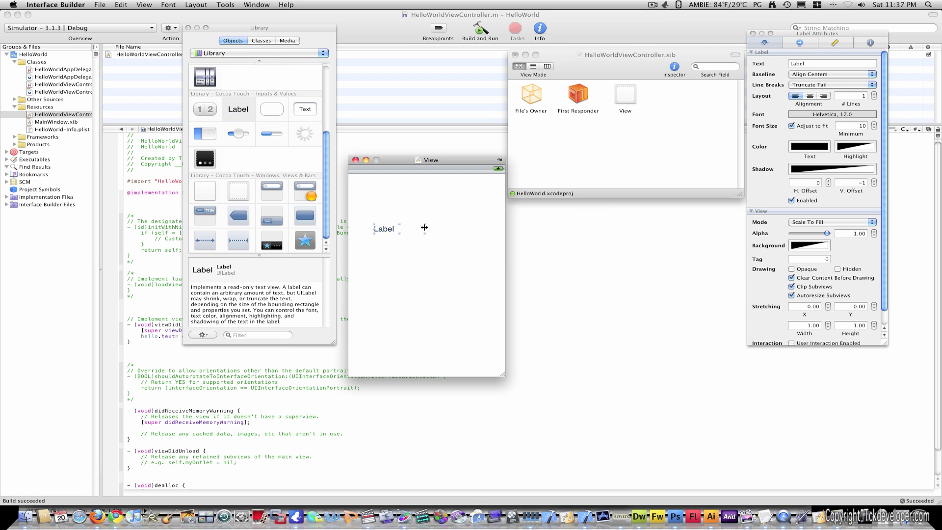
pyautogui.moveTo(415, 233); pyautogui.dragTo(415, 243)
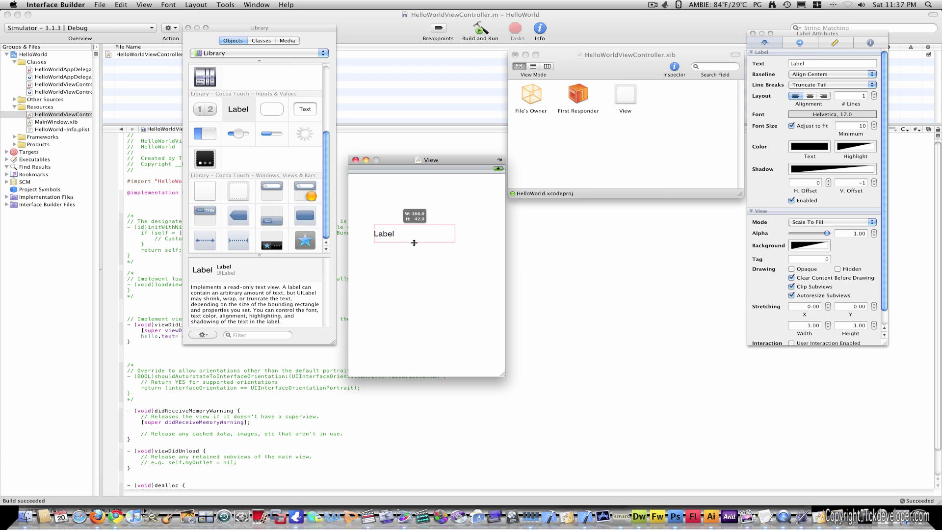
pyautogui.click(535, 101)
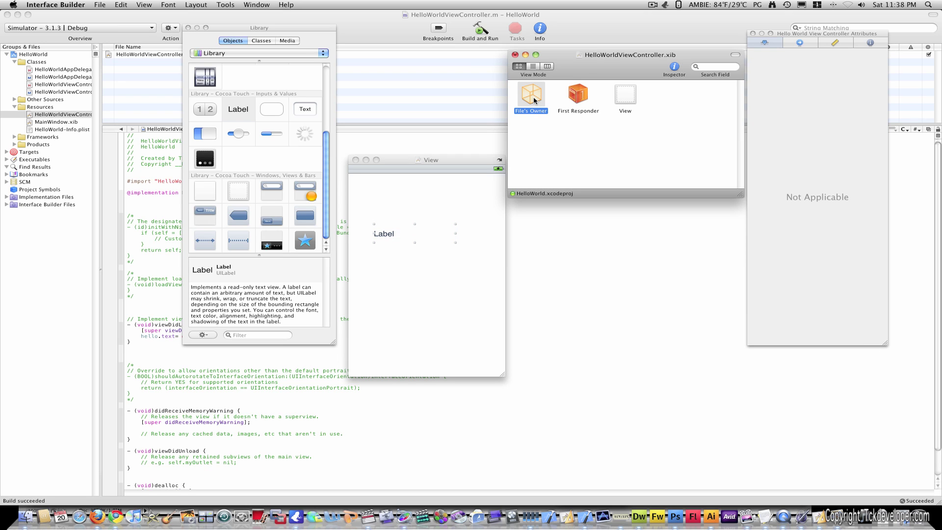
# Connect File's Owner's hello outlet to the Label, save the xib, and quit Interface Builder.
pyautogui.click(794, 42)
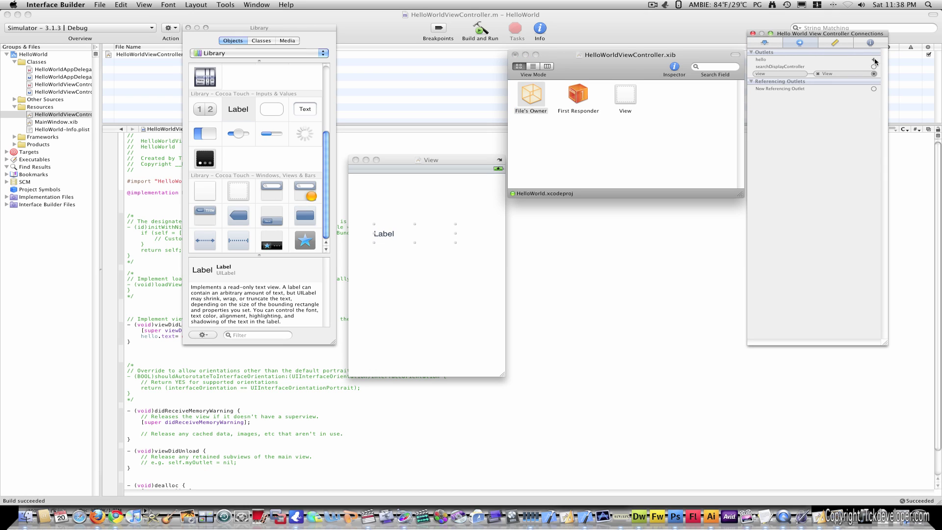
pyautogui.moveTo(874, 61); pyautogui.dragTo(410, 229)
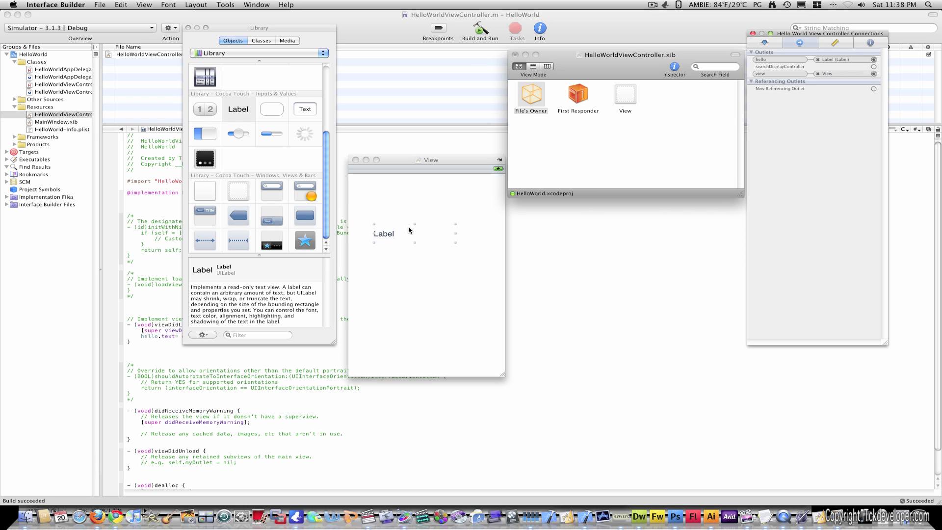
pyautogui.click(100, 5)
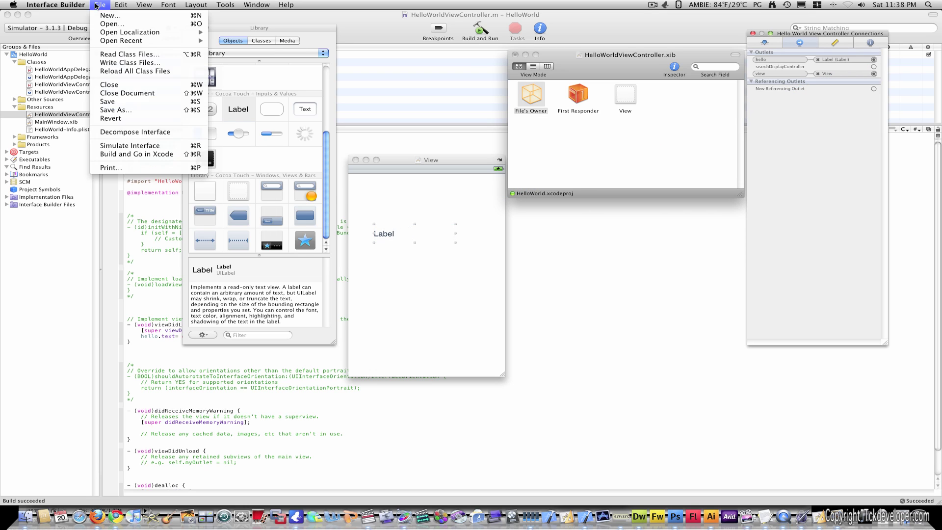
pyautogui.click(121, 101)
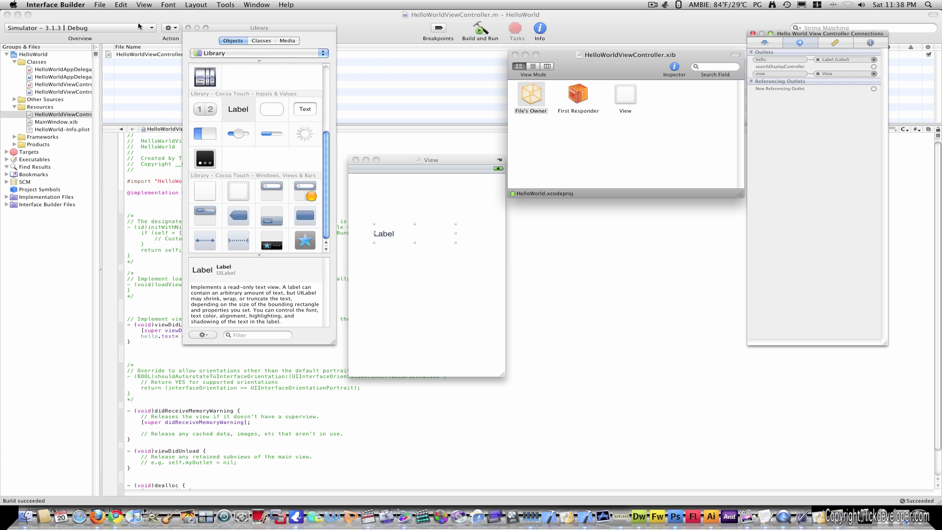
pyautogui.click(84, 5)
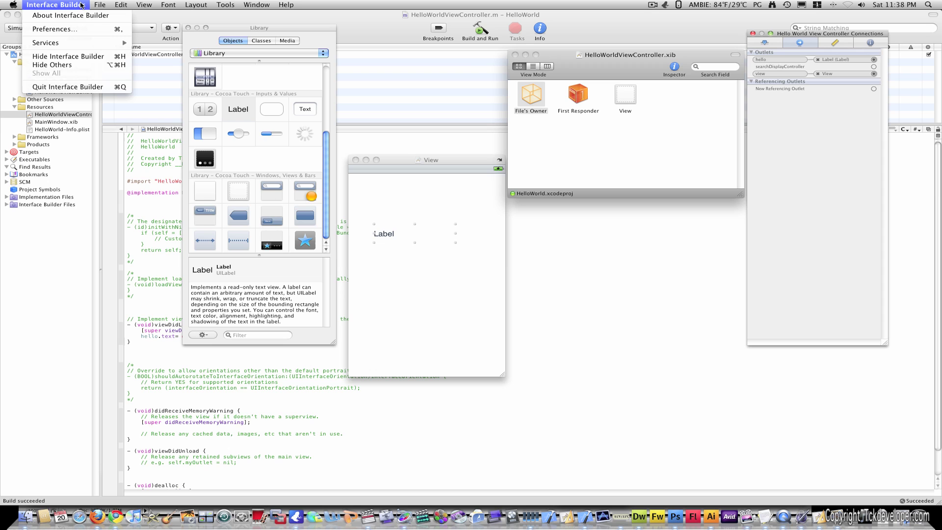
pyautogui.click(83, 88)
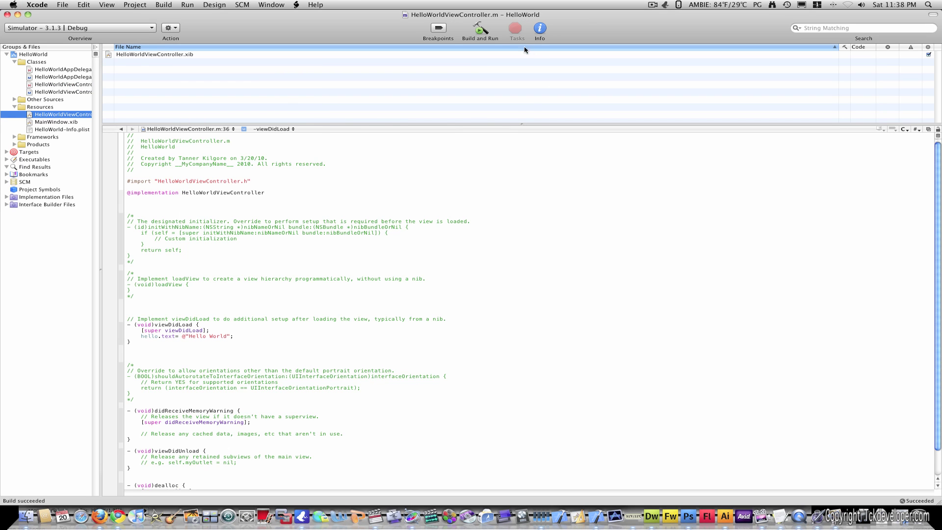
# Build and run HelloWorld in the iPhone Simulator to show 'Hello World'.
pyautogui.click(475, 31)
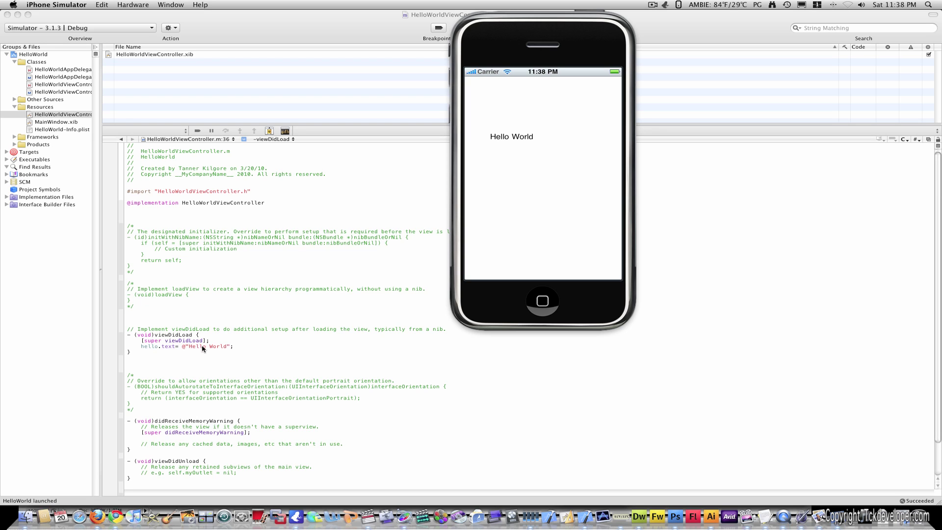
pyautogui.click(226, 349)
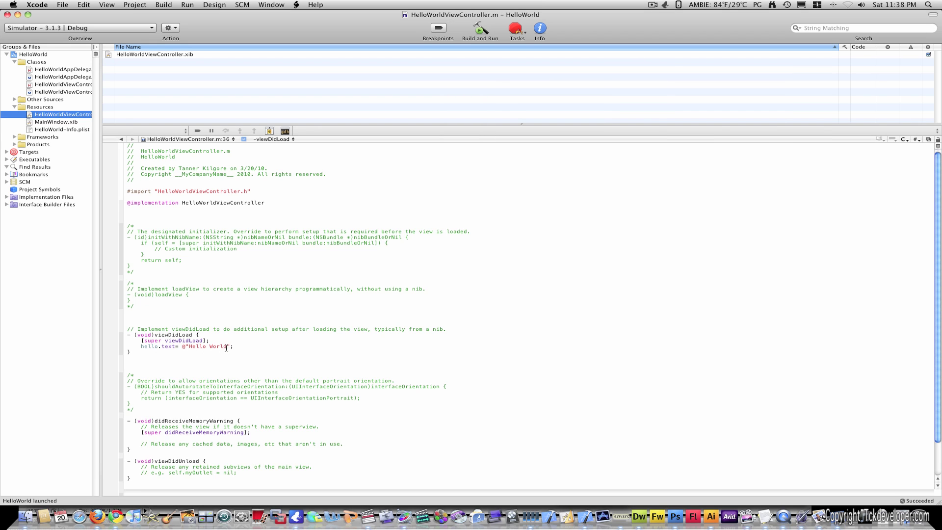
# Change the label string to @"Test", save, and rerun the app in the simulator.
pyautogui.moveTo(228, 347); pyautogui.dragTo(192, 347)
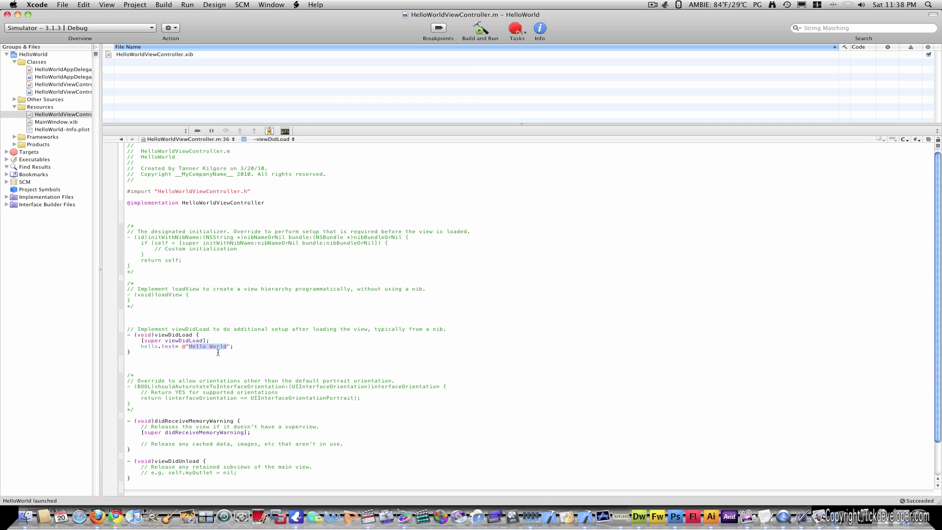
pyautogui.write('Test')
pyautogui.click(479, 31)
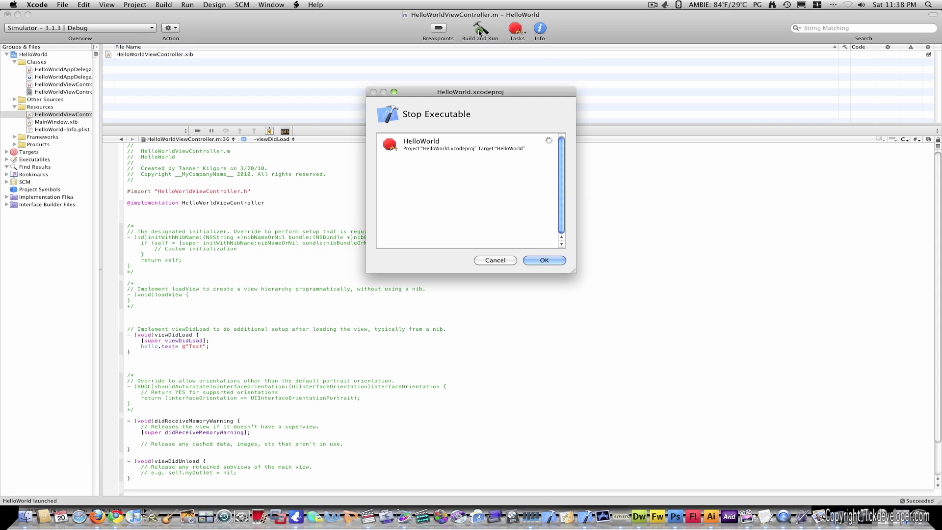
pyautogui.press('Return')
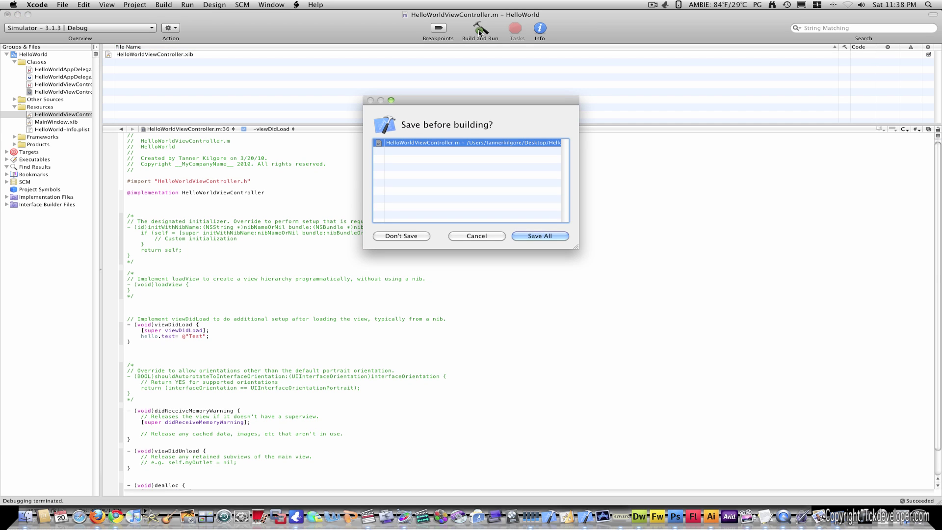
pyautogui.press('Return')
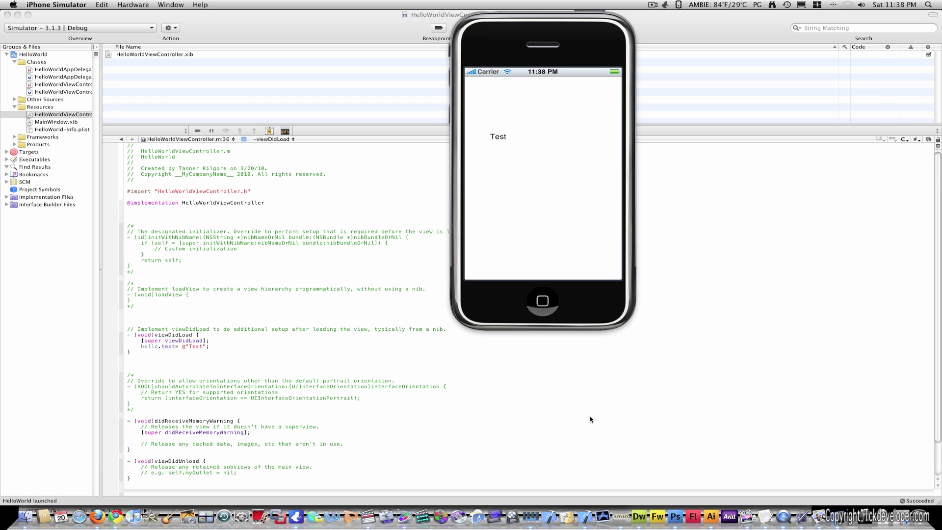
pyautogui.click(65, 88)
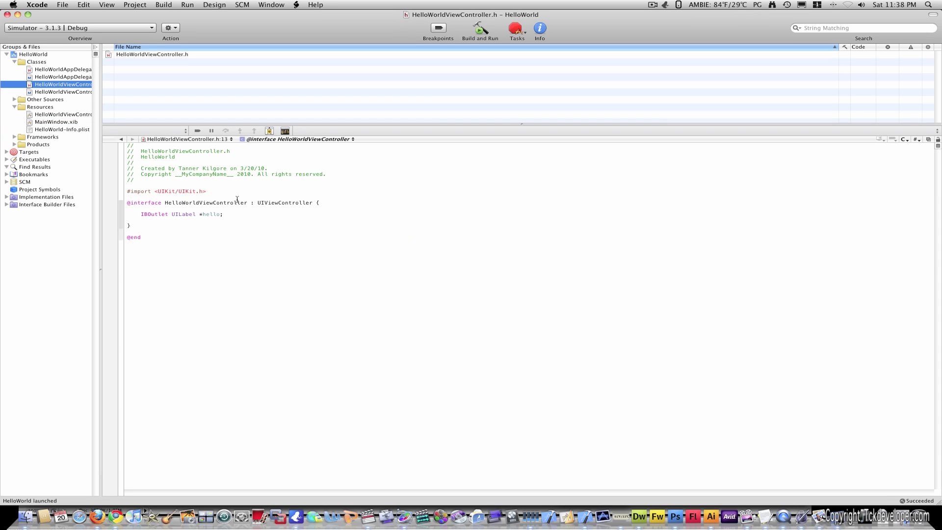
# Add 'IBOutlet UILabel *test;' below the hello outlet in HelloWorldViewController.h.
pyautogui.click(248, 214)
pyautogui.press('Return')
pyautogui.write('b')
pyautogui.press('Tab')
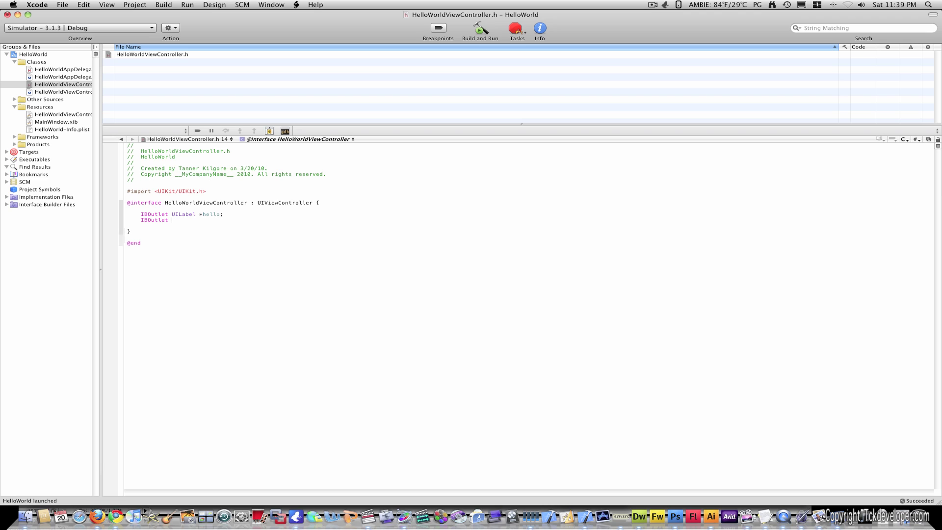
pyautogui.write('l')
pyautogui.write('test;')
pyautogui.click(81, 91)
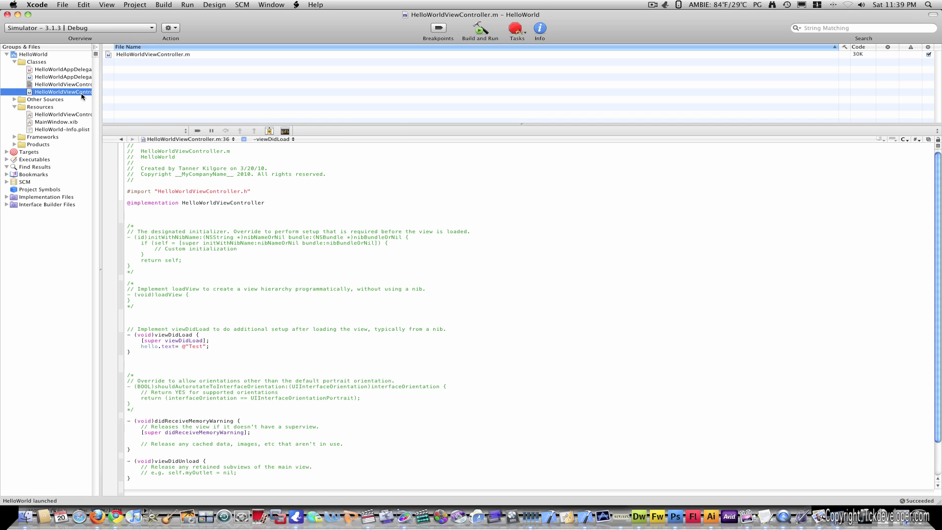
# Add test.text = @"Second"; below the hello.text line in viewDidLoad.
pyautogui.click(218, 345)
pyautogui.press('Return')
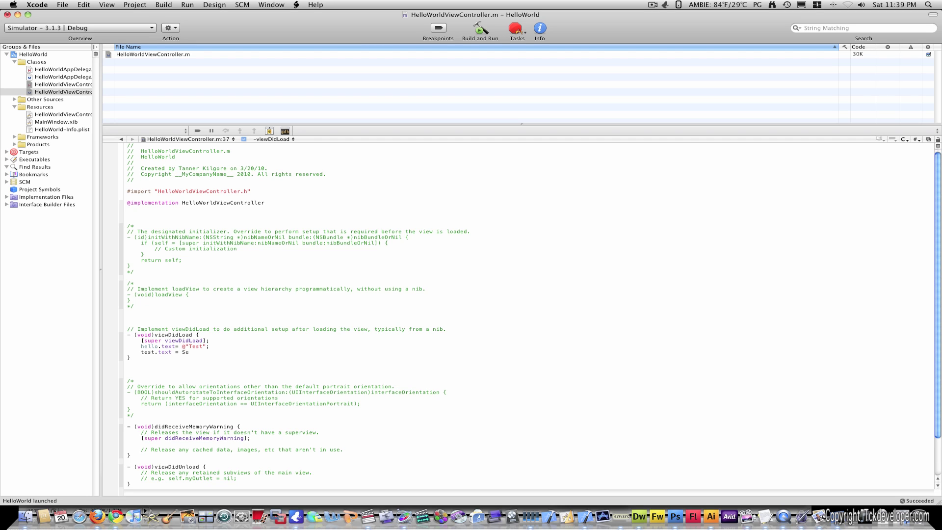
pyautogui.write('@"Second')
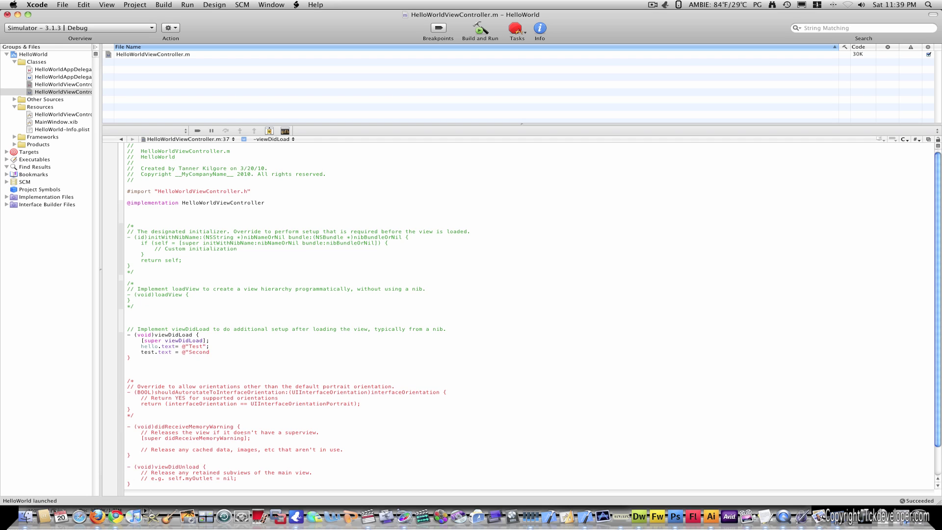
pyautogui.write('";')
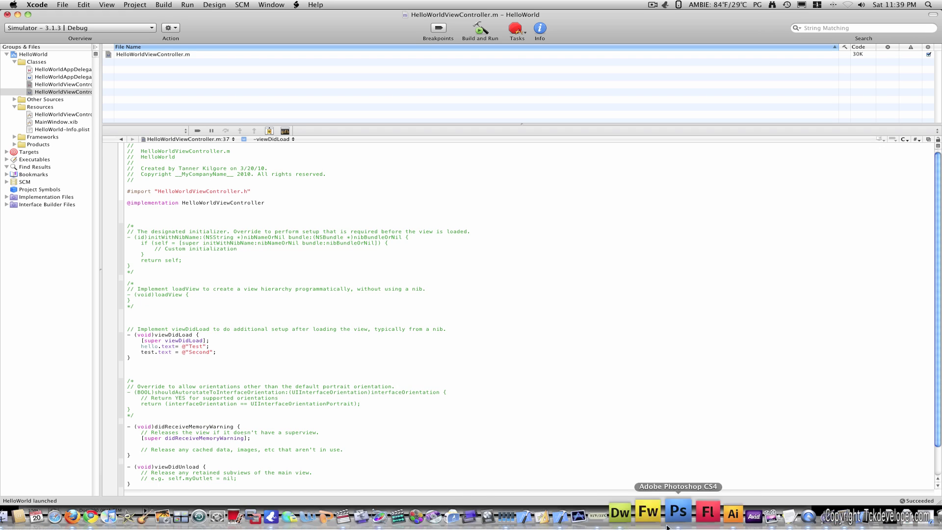
pyautogui.doubleClick(72, 116)
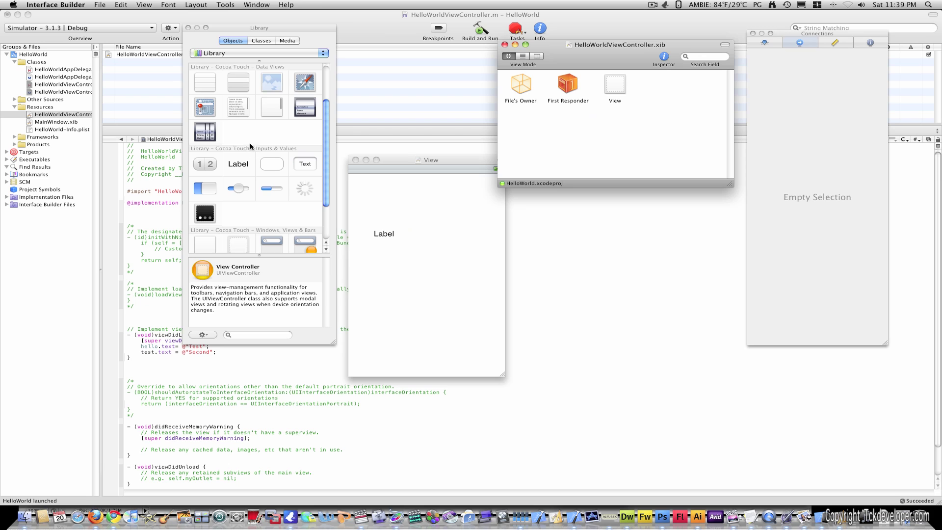
# Drop a second label below the first in HelloWorldViewController.xib, then rebuild the project.
pyautogui.moveTo(234, 166)
pyautogui.mouseDown()
pyautogui.moveTo(367, 258)
pyautogui.moveTo(423, 266)
pyautogui.mouseUp()
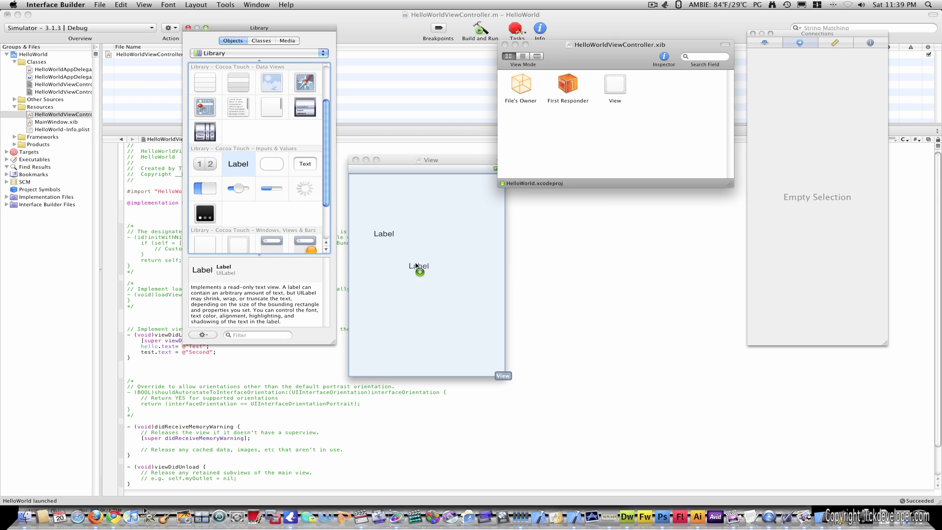
pyautogui.moveTo(423, 263)
pyautogui.mouseDown()
pyautogui.moveTo(380, 267)
pyautogui.moveTo(456, 266)
pyautogui.mouseUp()
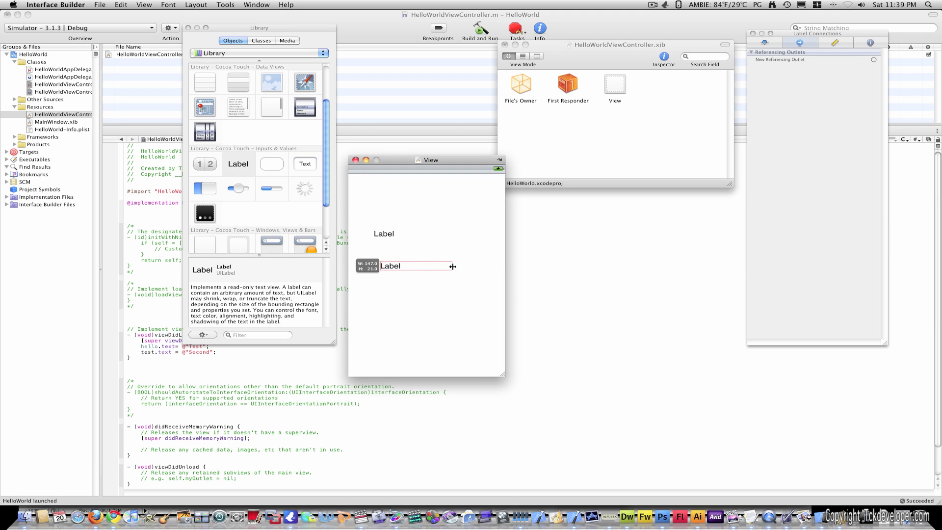
pyautogui.click(526, 85)
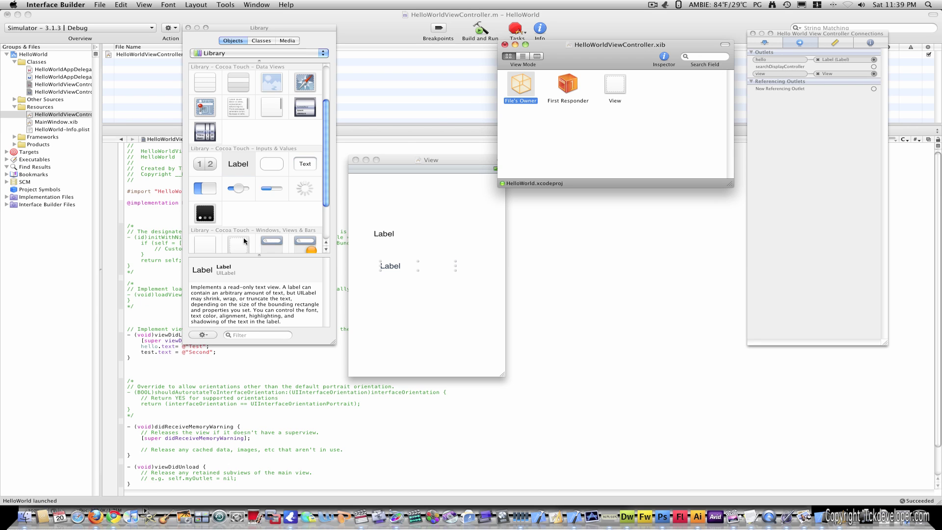
pyautogui.click(165, 211)
pyautogui.press('super+Return')
# Save the code and connect the test outlet to the lower label.
pyautogui.press('Return')
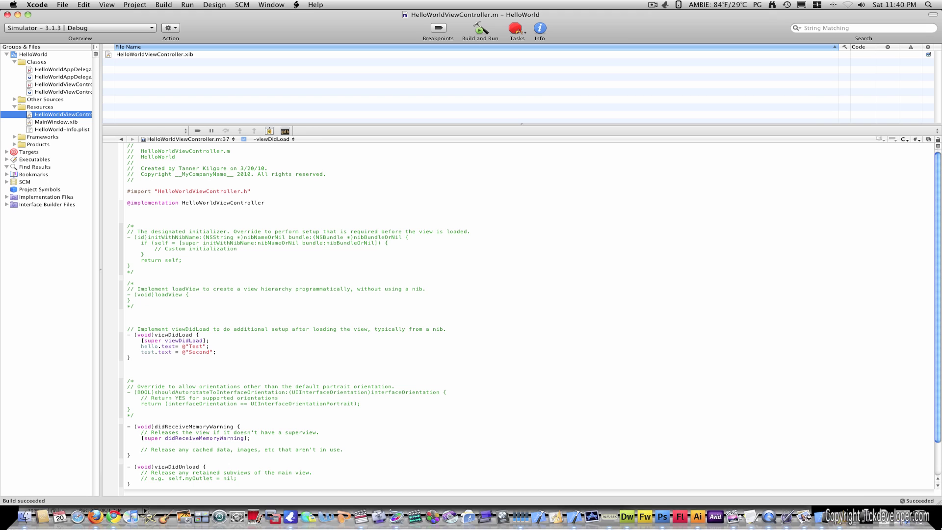
pyautogui.click(825, 514)
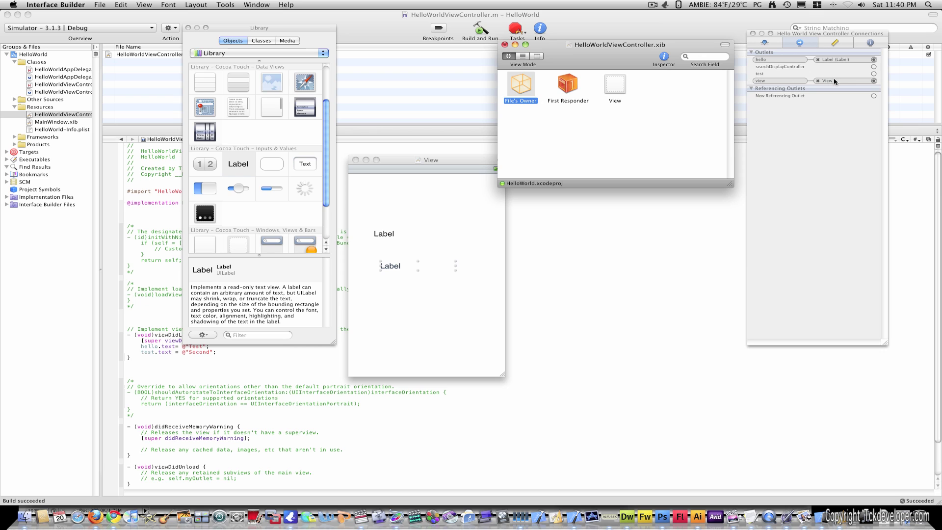
pyautogui.moveTo(873, 73); pyautogui.dragTo(389, 266)
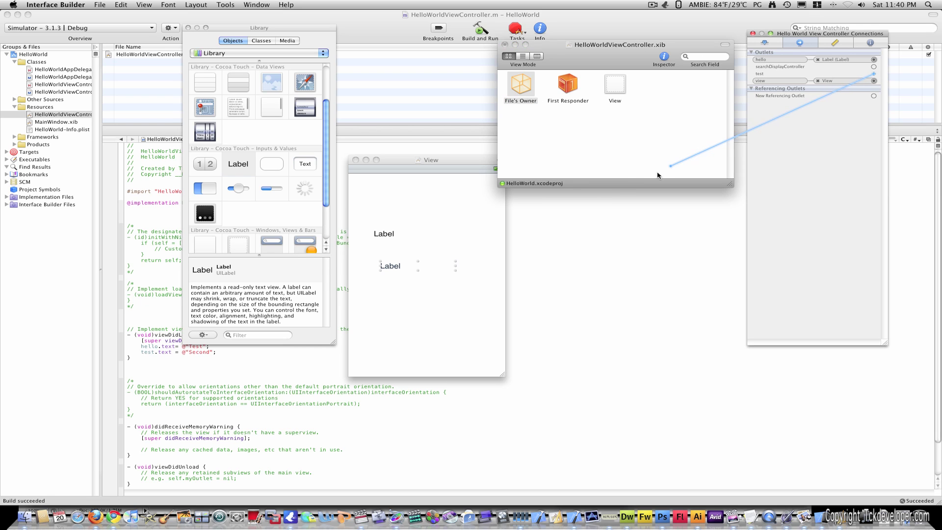
# Clear the lower label's placeholder text and begin saving the interface.
pyautogui.click(389, 267)
pyautogui.doubleClick(389, 266)
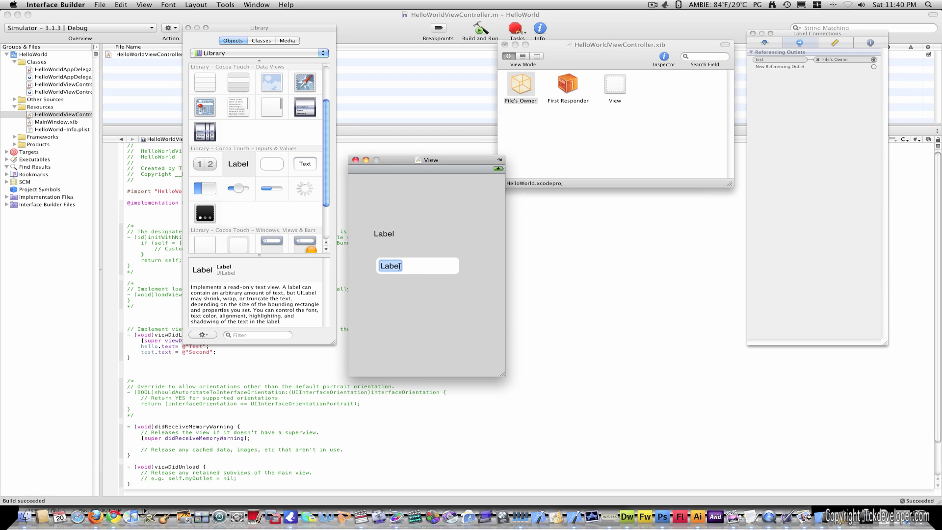
pyautogui.press('BackSpace')
pyautogui.press('Return')
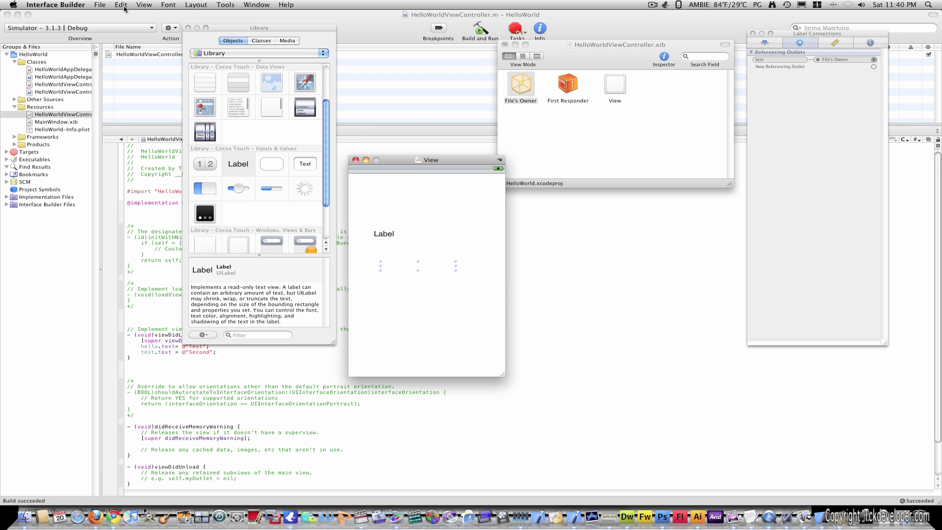
pyautogui.click(102, 6)
# Save the interface and rerun HelloWorld, showing 'Test' and 'Second' in the simulator.
pyautogui.click(122, 100)
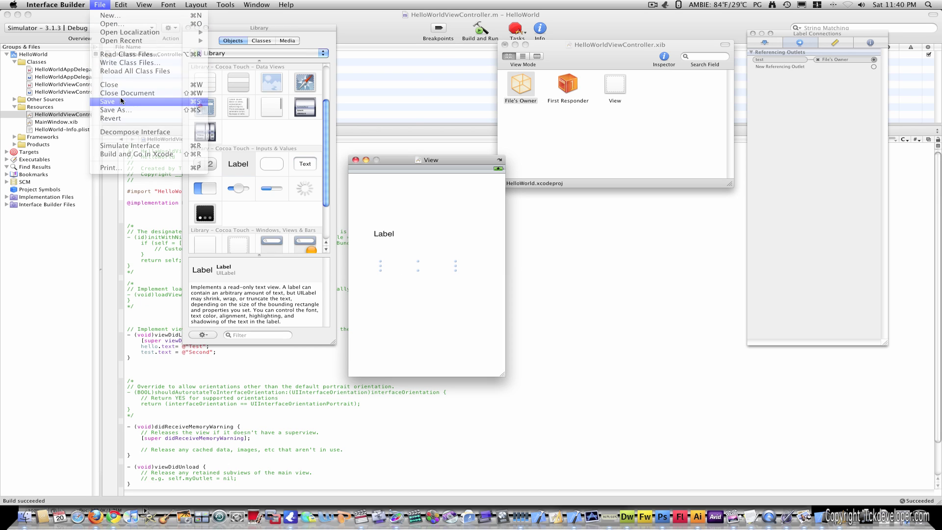
pyautogui.click(481, 28)
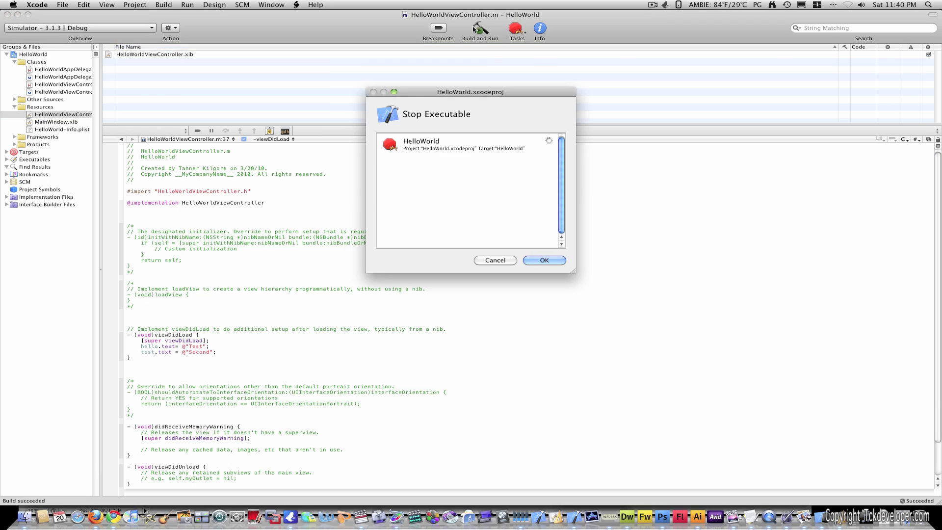
pyautogui.press('Return')
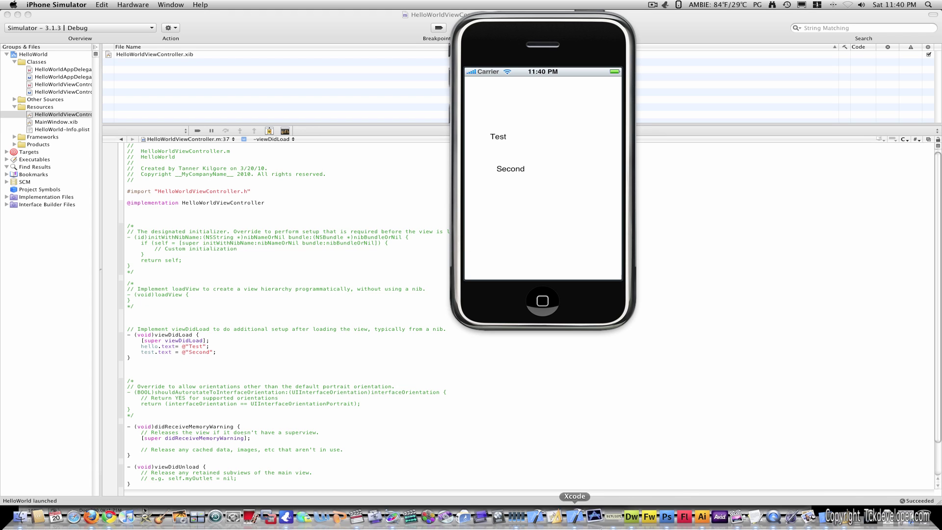
pyautogui.click(837, 516)
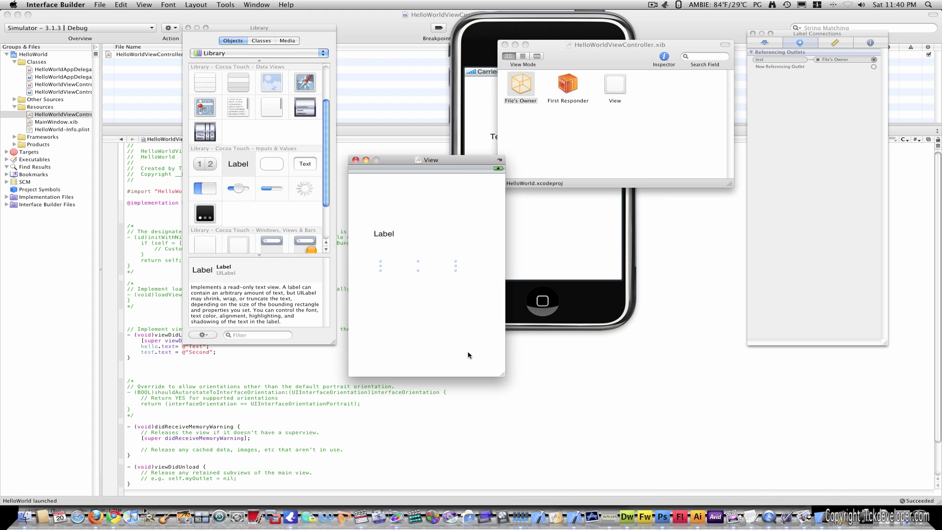
# Set the view's background colour to red Maraschino.
pyautogui.click(764, 43)
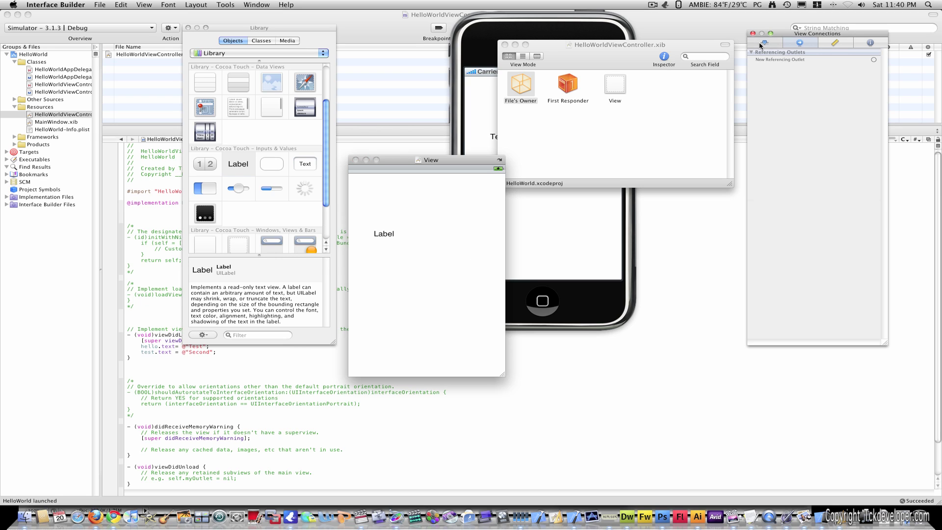
pyautogui.click(810, 87)
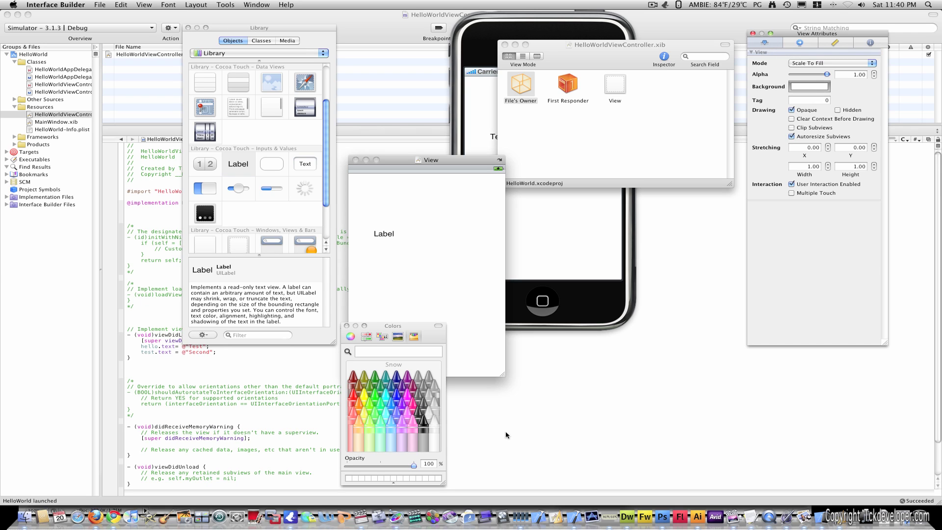
pyautogui.click(393, 425)
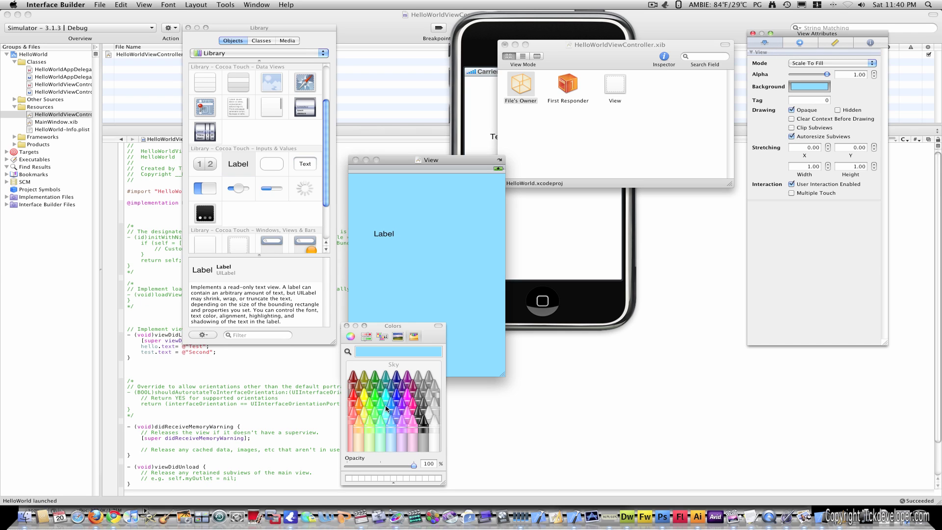
pyautogui.click(376, 380)
pyautogui.click(355, 398)
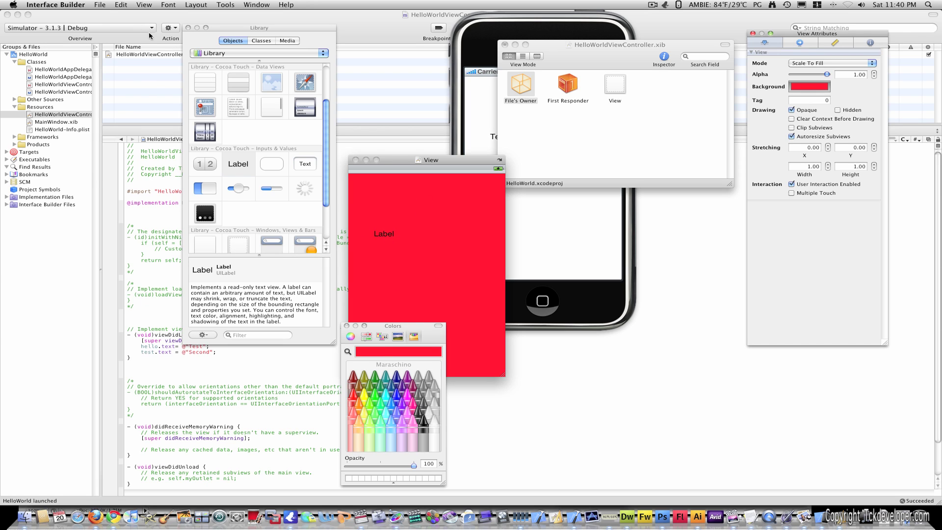
# Save the interface and start Build and Run from the project window.
pyautogui.click(102, 6)
pyautogui.click(119, 102)
pyautogui.click(381, 94)
pyautogui.click(480, 29)
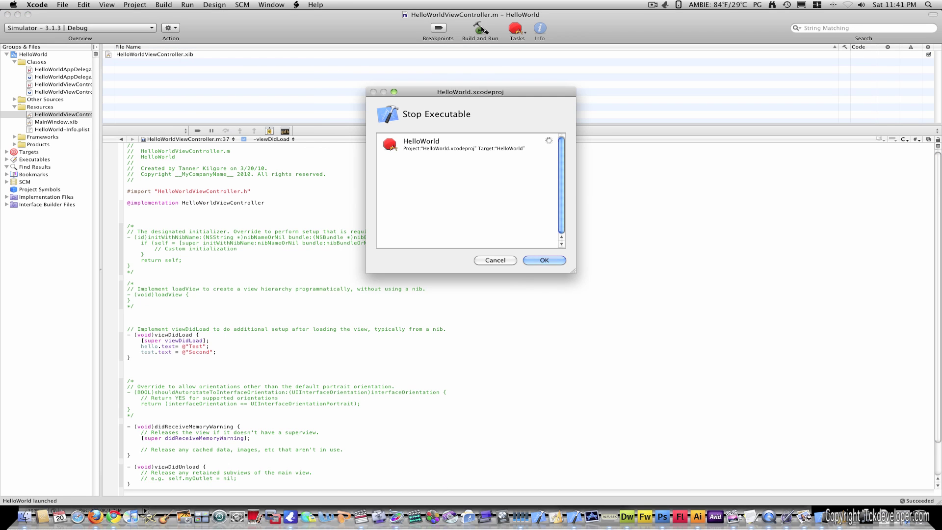
# Confirm stopping the previous HelloWorld run so the red-background build launches.
pyautogui.press('Return')
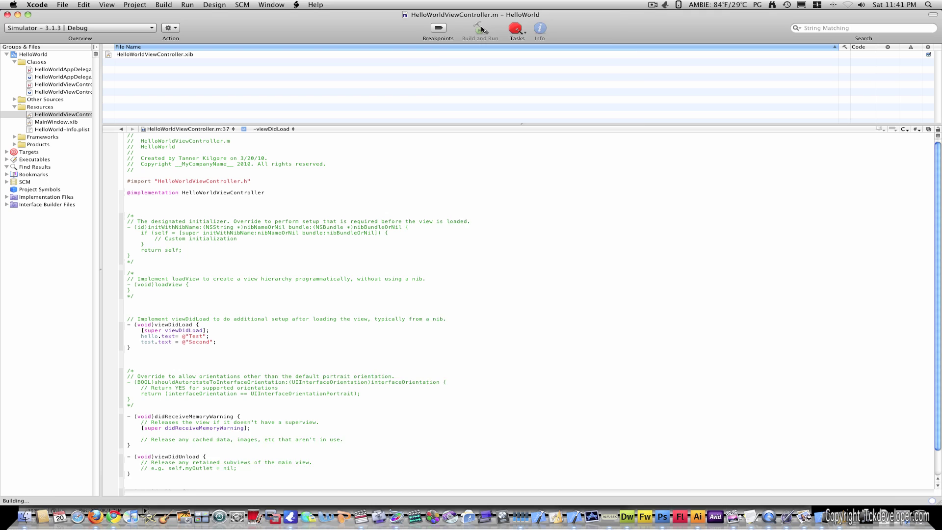